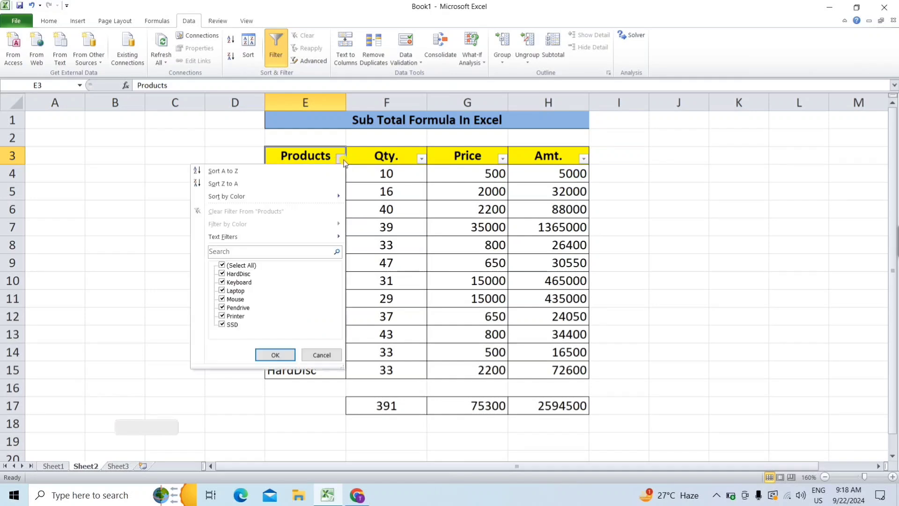
Filter the Products column to show only the SSD rows.
click(222, 265)
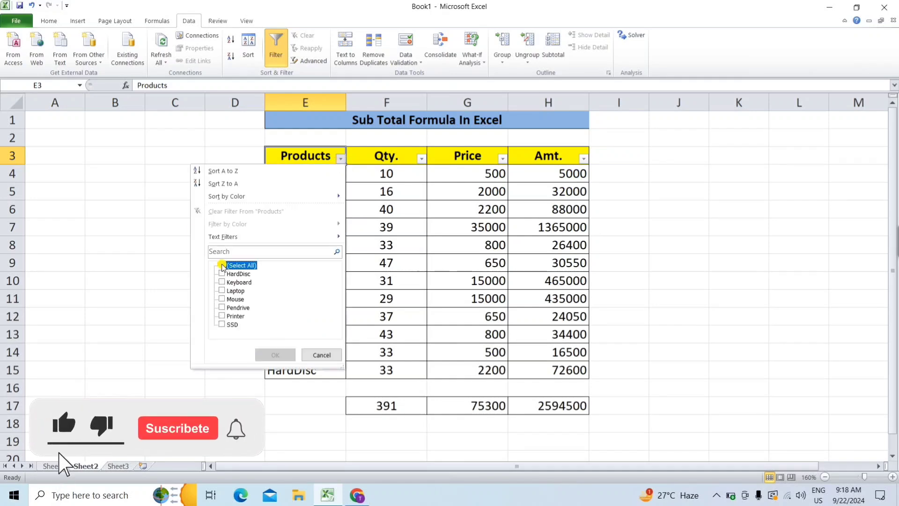
click(223, 324)
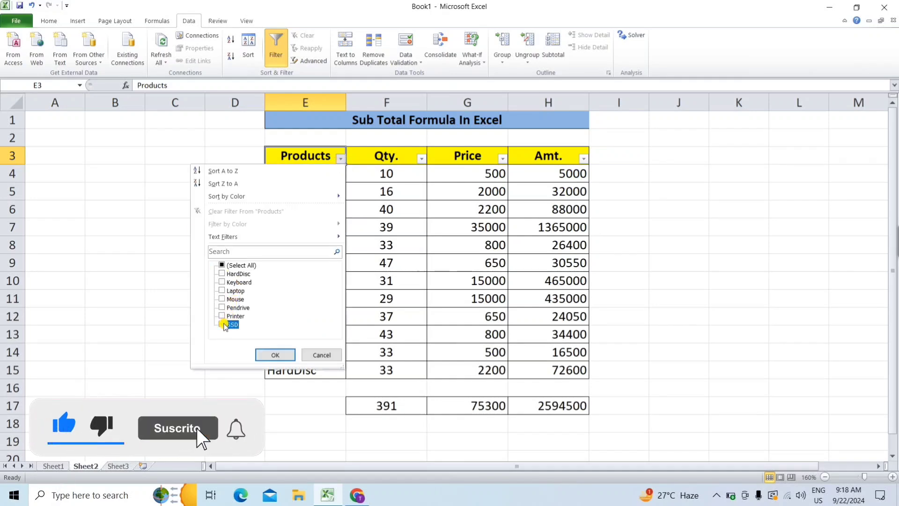
click(275, 355)
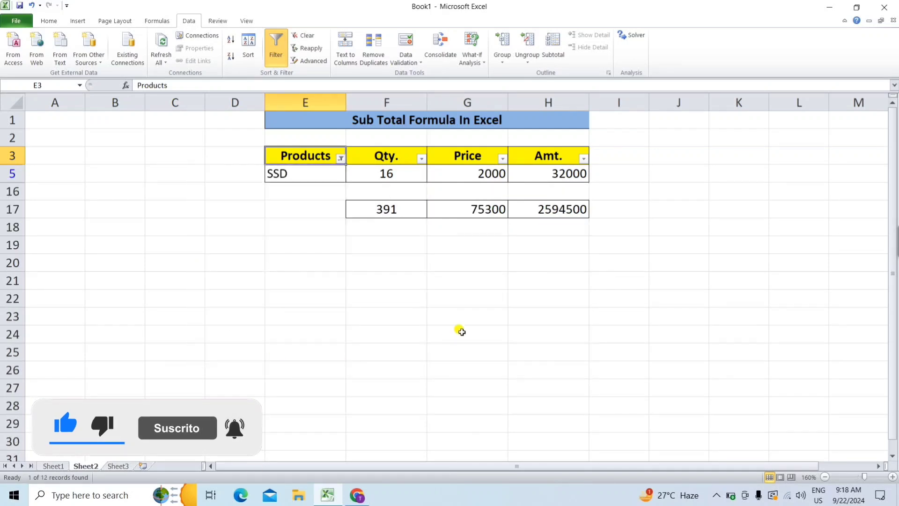
click(460, 331)
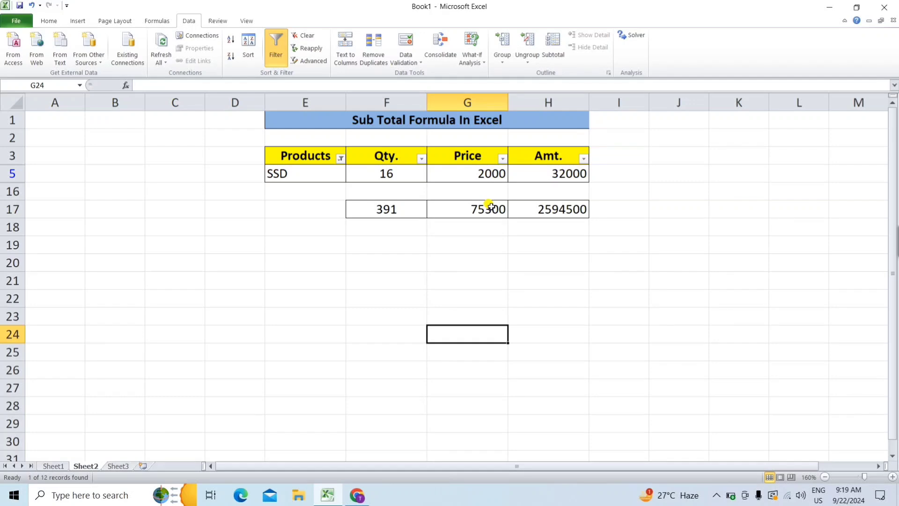
Reselect all products in the Products filter to bring back every row.
click(341, 160)
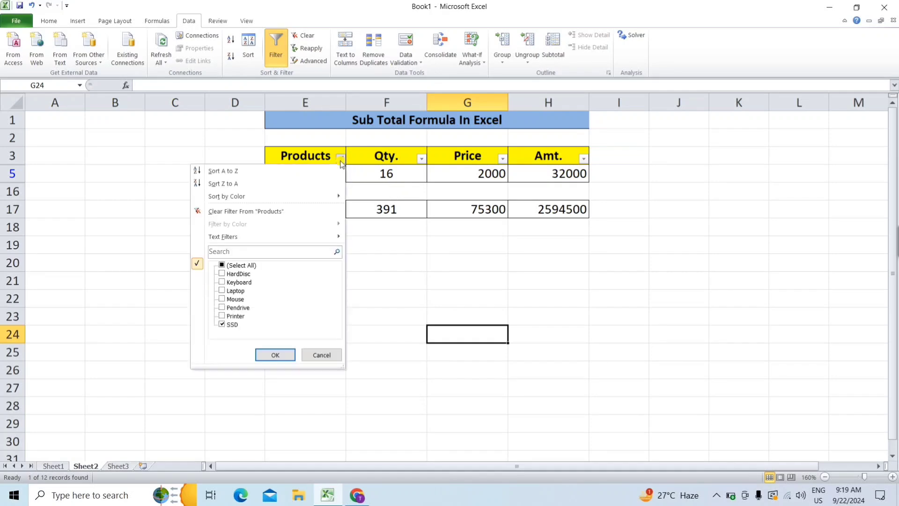
click(222, 266)
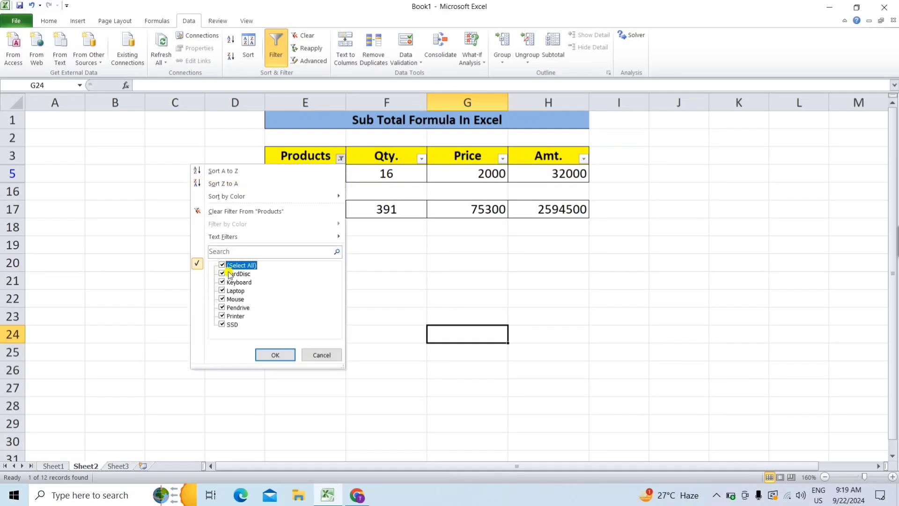
click(277, 356)
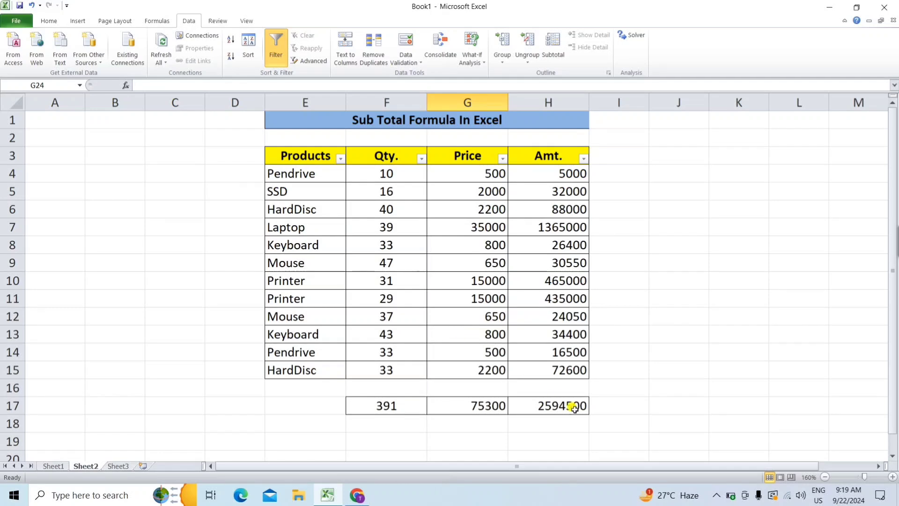
Delete the SUM formulas under Amt., Price and Qty. in cells H17, G17 and F17.
click(545, 405)
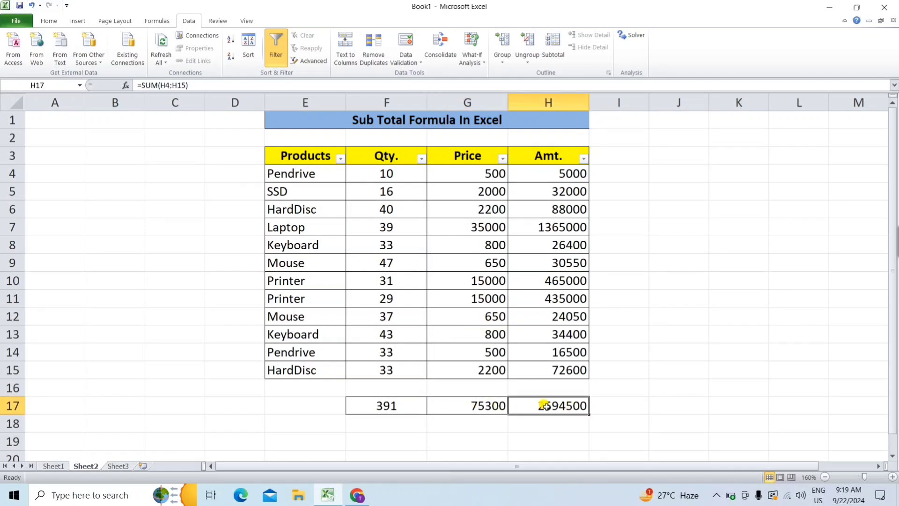
key(Delete)
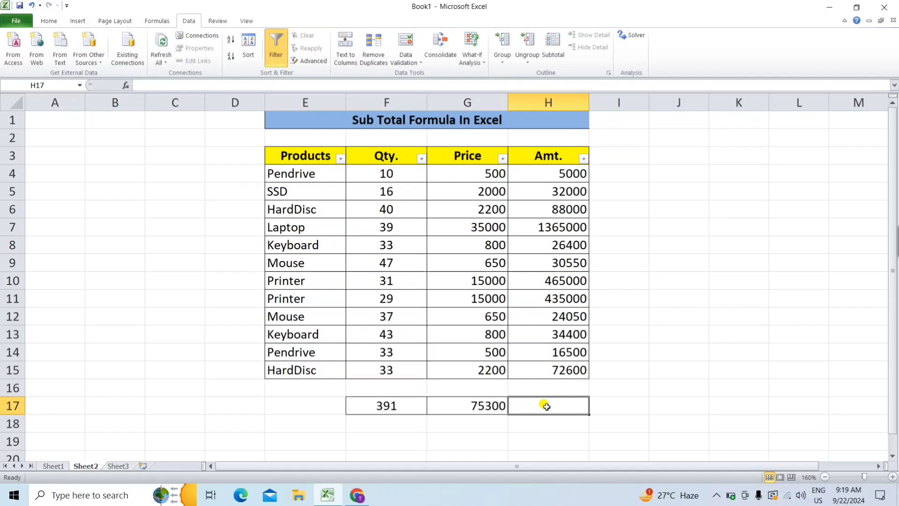
click(487, 405)
key(Delete)
click(396, 405)
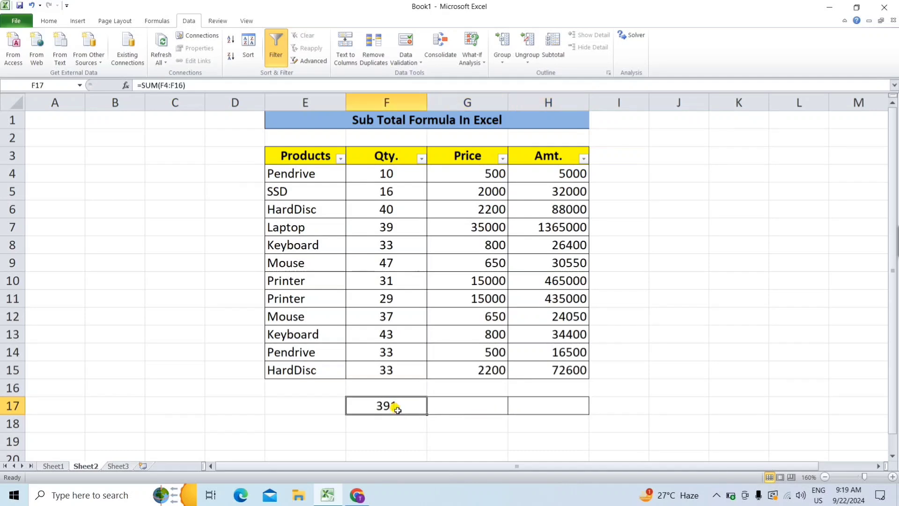
key(Delete)
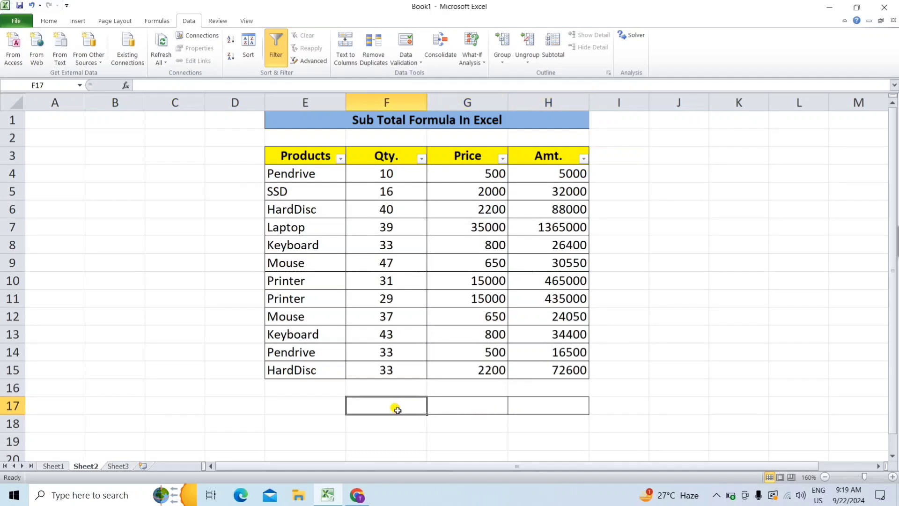
Enter =SUBTOTAL(9,H4:H15) in cell H17 to total the Amt. column with the SUM function option.
click(546, 404)
double_click(547, 404)
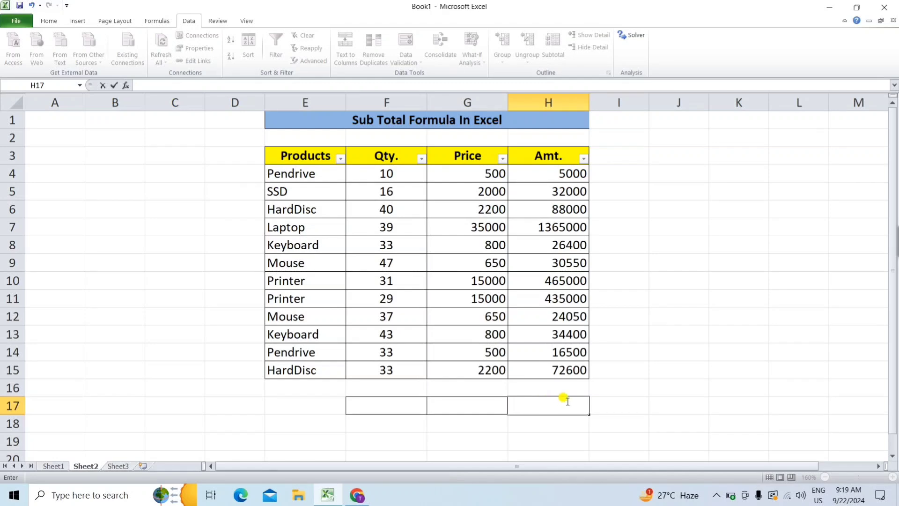
text(=sub)
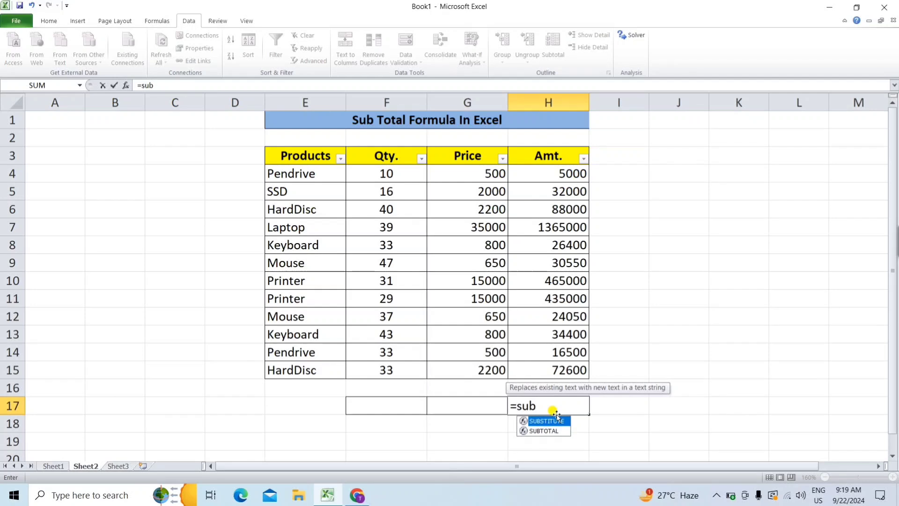
double_click(561, 434)
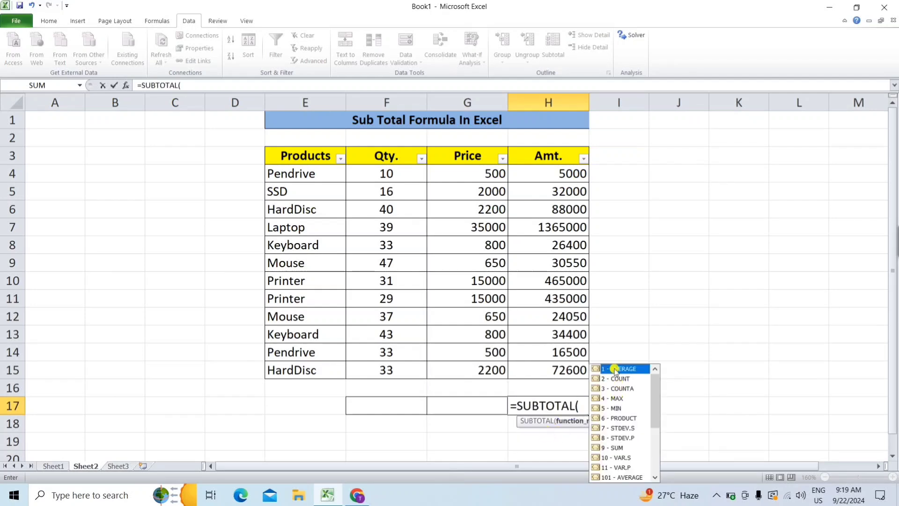
double_click(616, 447)
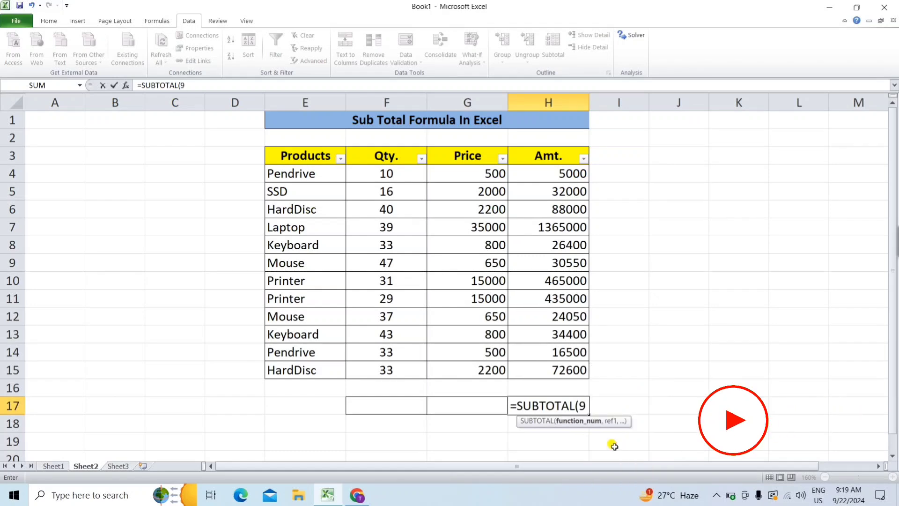
text(,)
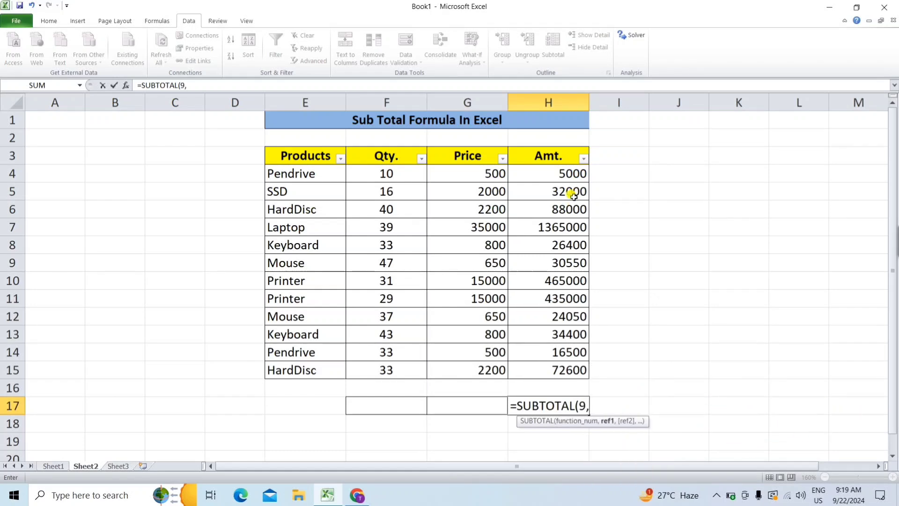
drag(561, 172, 557, 368)
text())
key(Return)
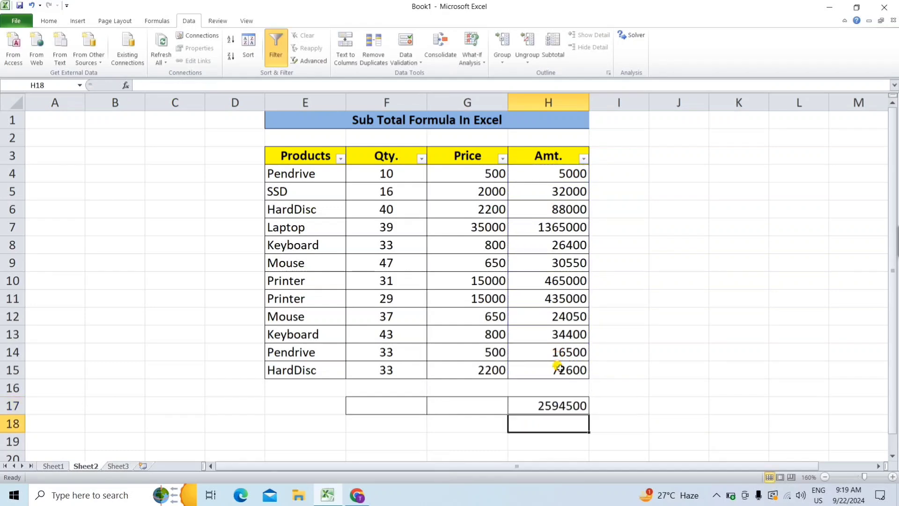
click(575, 405)
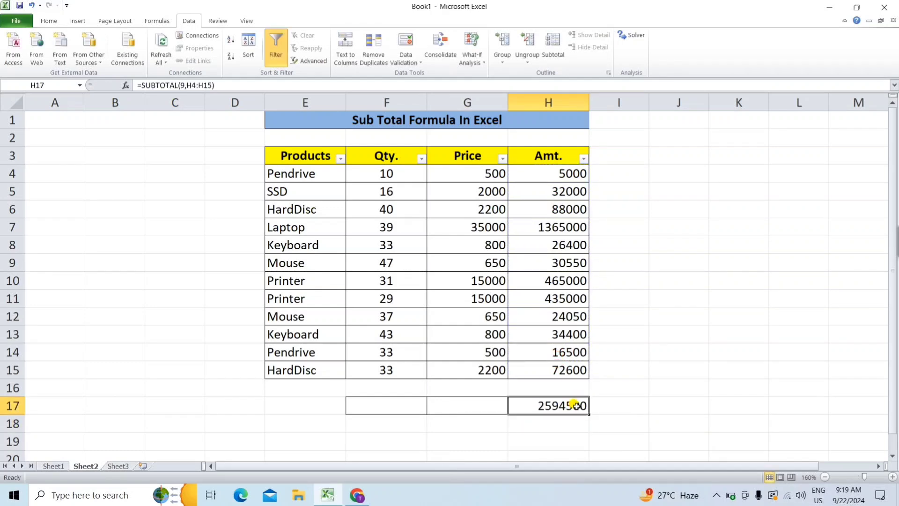
Enter a SUBTOTAL formula in cell G17 with function 9 (SUM) over the Price values G4:G15.
click(467, 409)
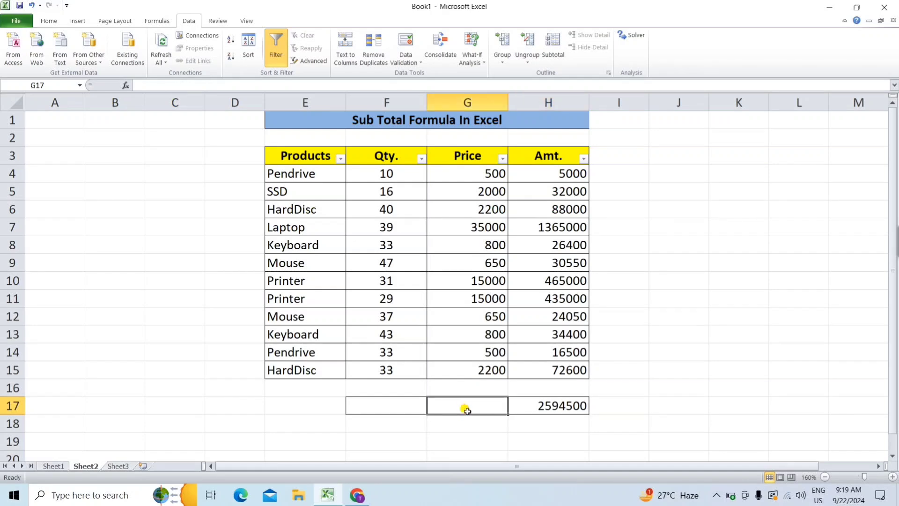
text(=subto)
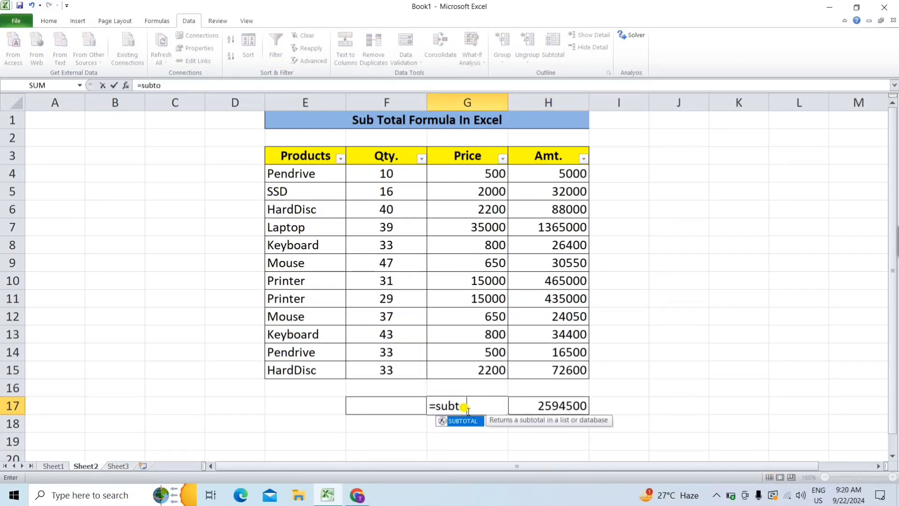
key(Tab)
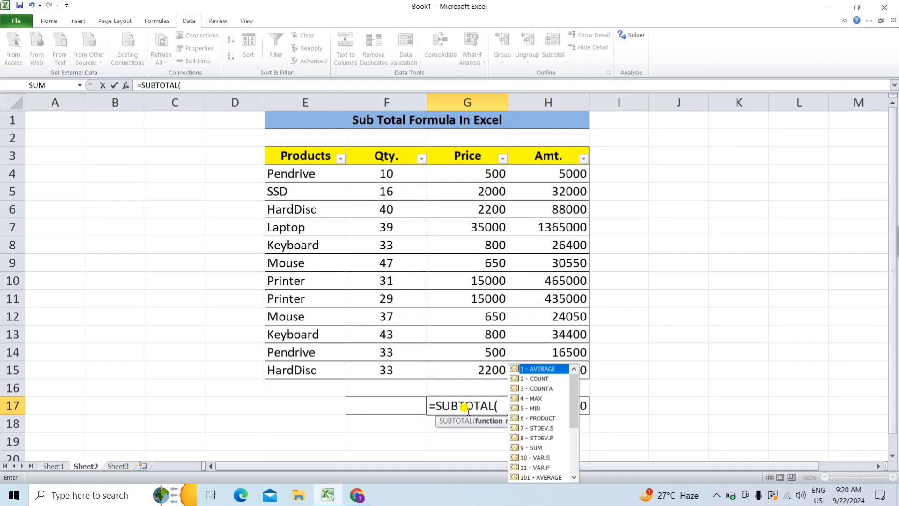
double_click(538, 447)
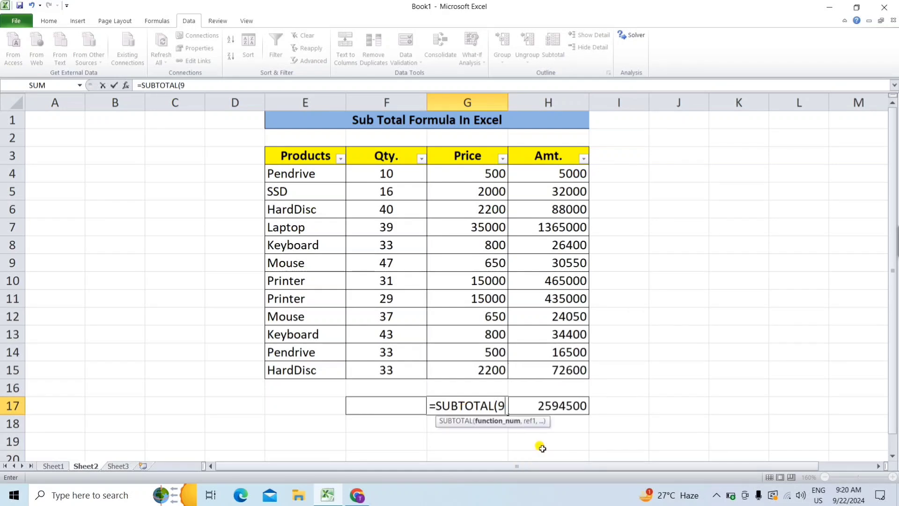
text(,)
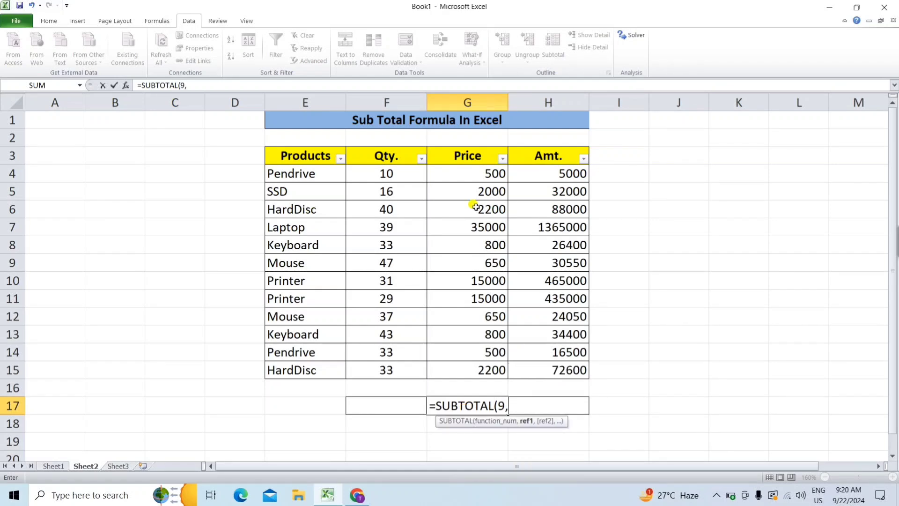
drag(476, 169, 482, 366)
key(Return)
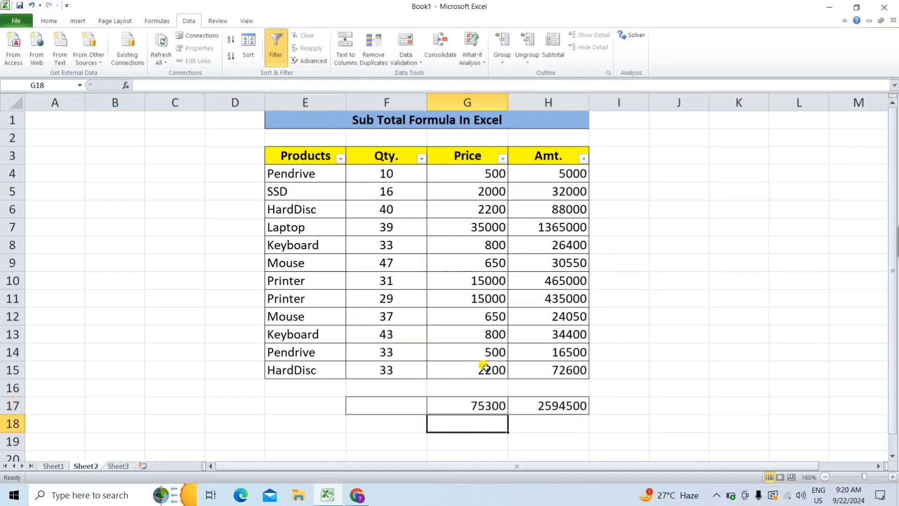
Enter a SUBTOTAL formula in cell F17 with function 9 (SUM) over the Qty. values F4:F15.
click(374, 407)
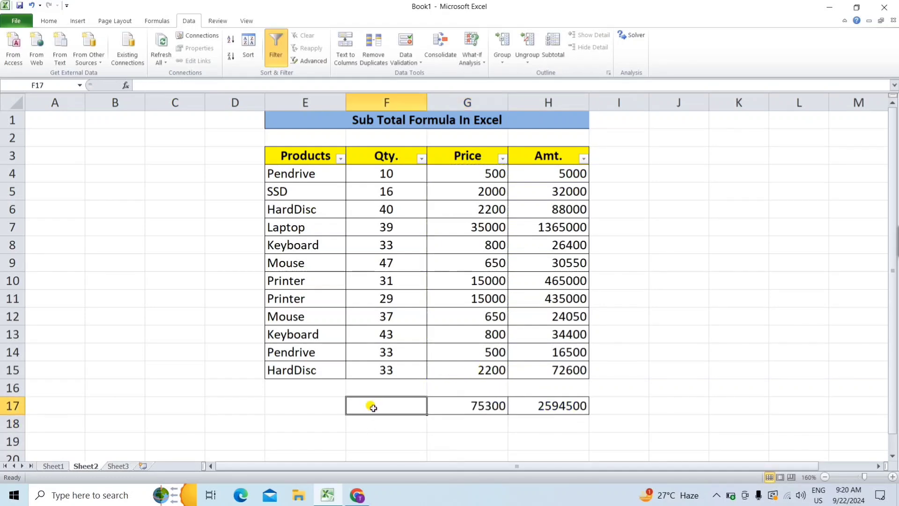
text(=sub)
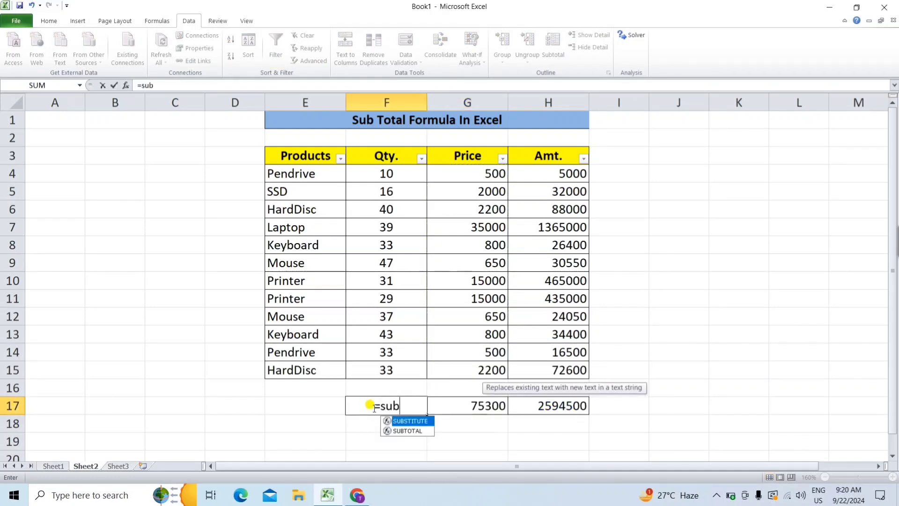
text(to)
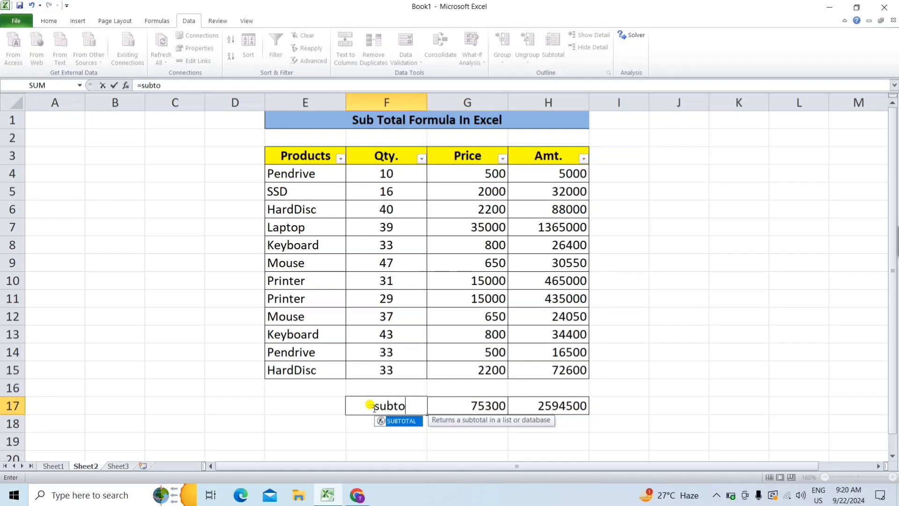
text(ta)
key(Tab)
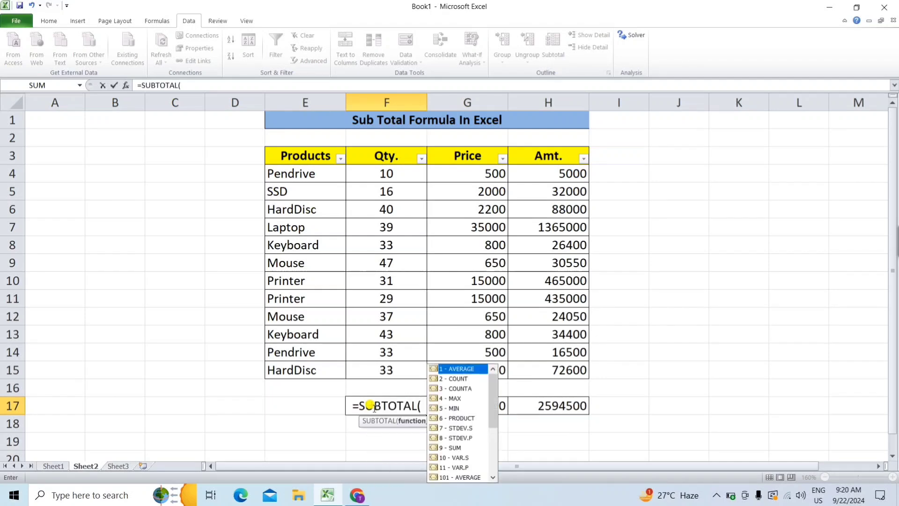
double_click(453, 447)
text(,)
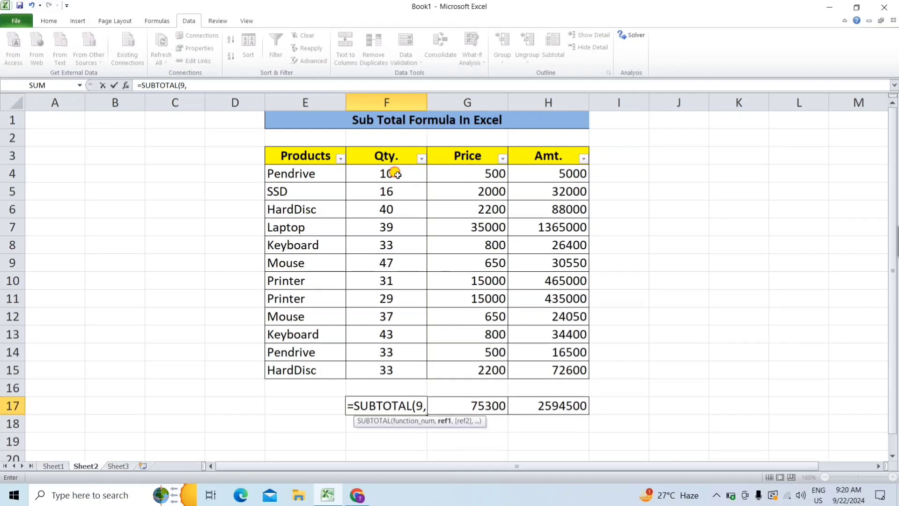
drag(395, 173, 400, 364)
key(Return)
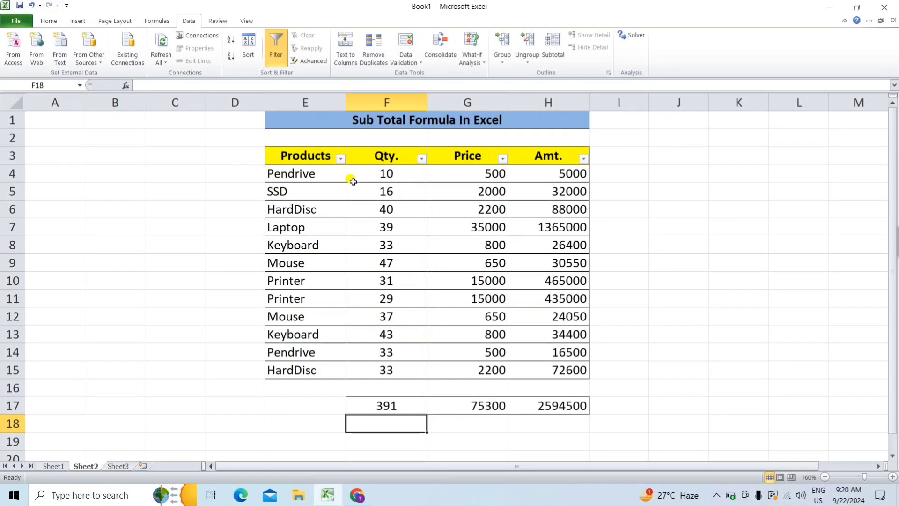
Filter the Products column to show only Pendrive rows.
click(340, 159)
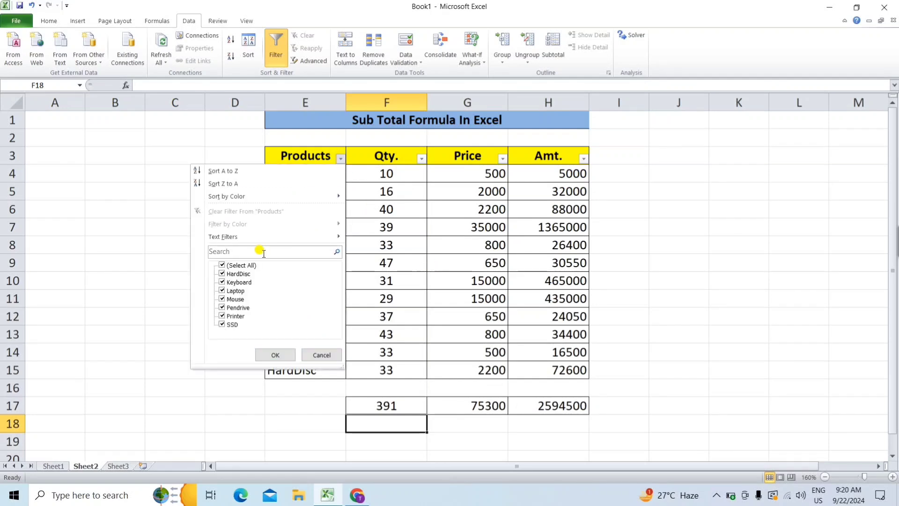
click(230, 267)
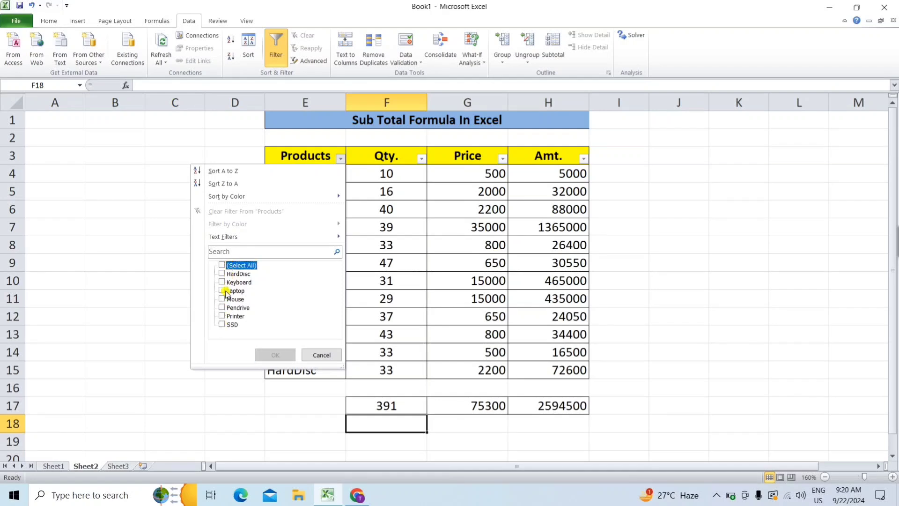
click(225, 308)
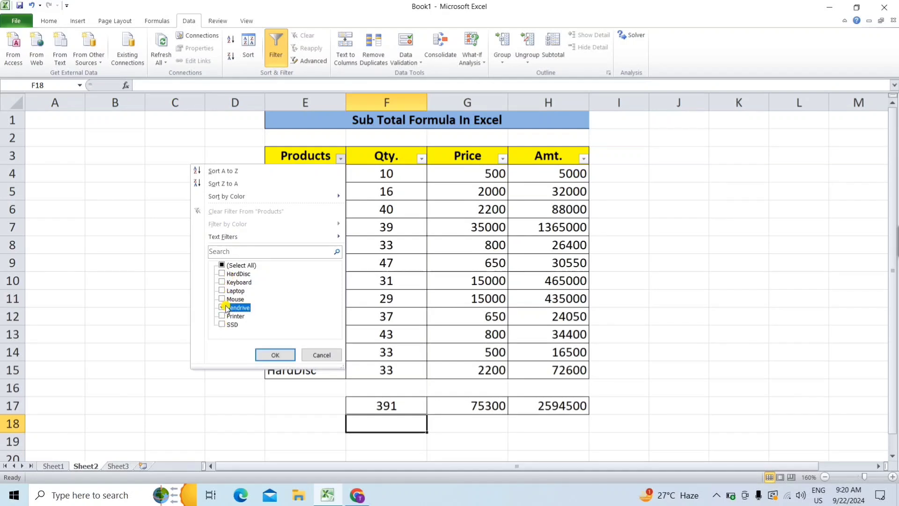
click(277, 355)
click(467, 344)
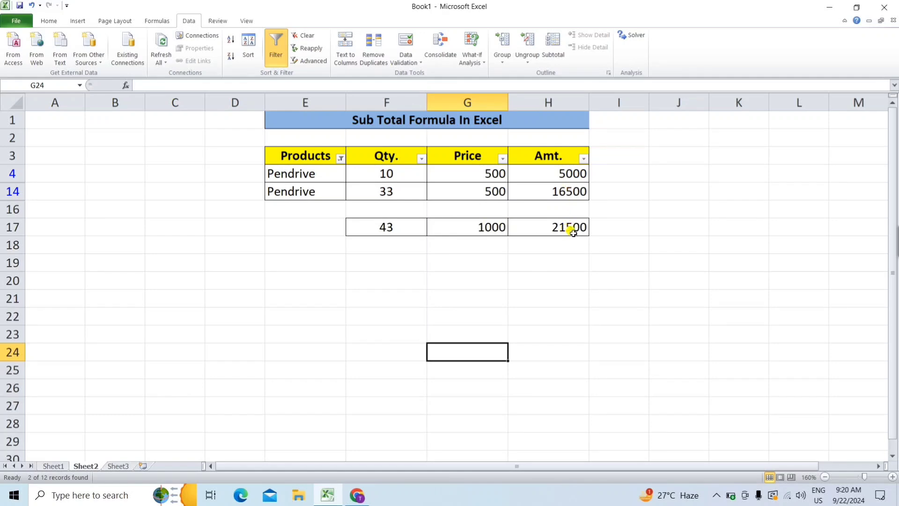
Add HardDisc to the Products filter alongside Pendrive.
click(340, 159)
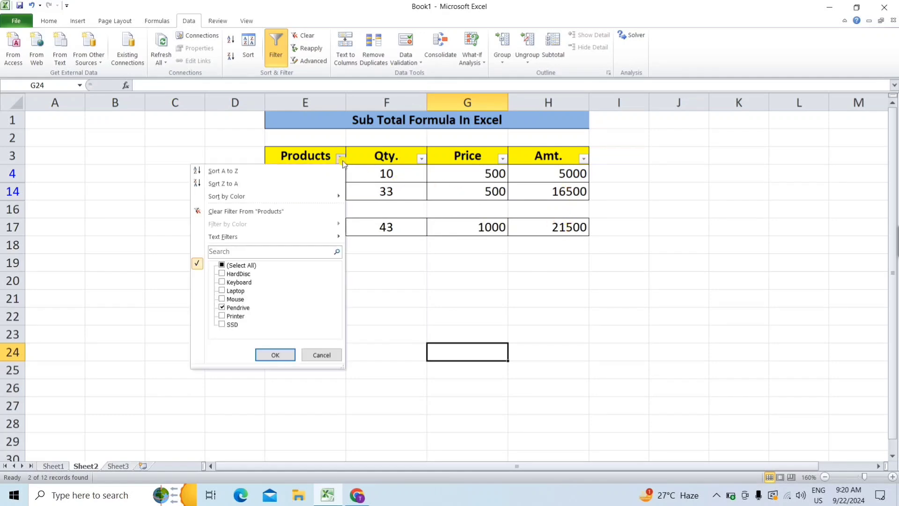
click(223, 275)
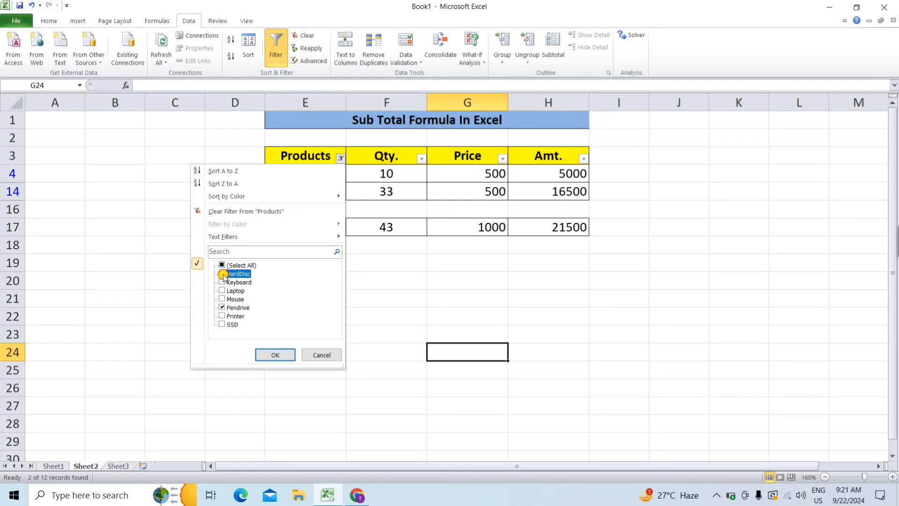
click(274, 353)
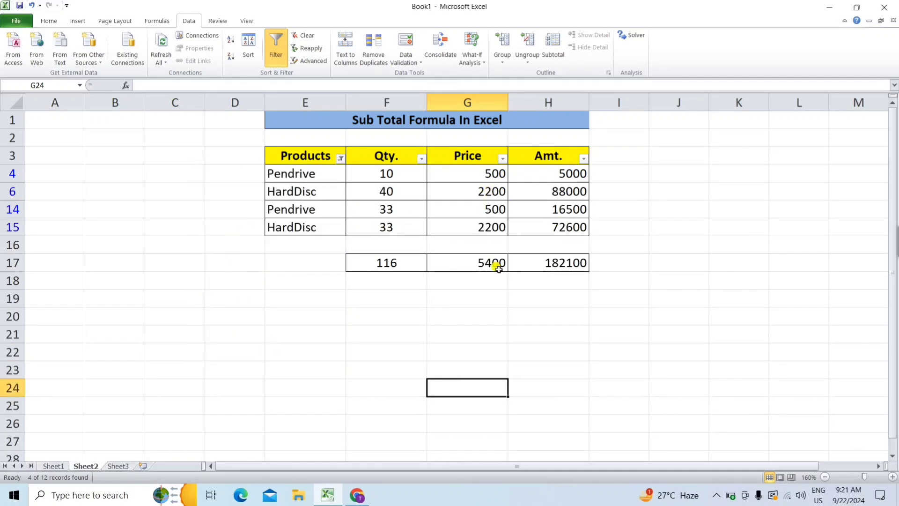
Select all products in the Products filter so that the whole table is shown again.
click(340, 160)
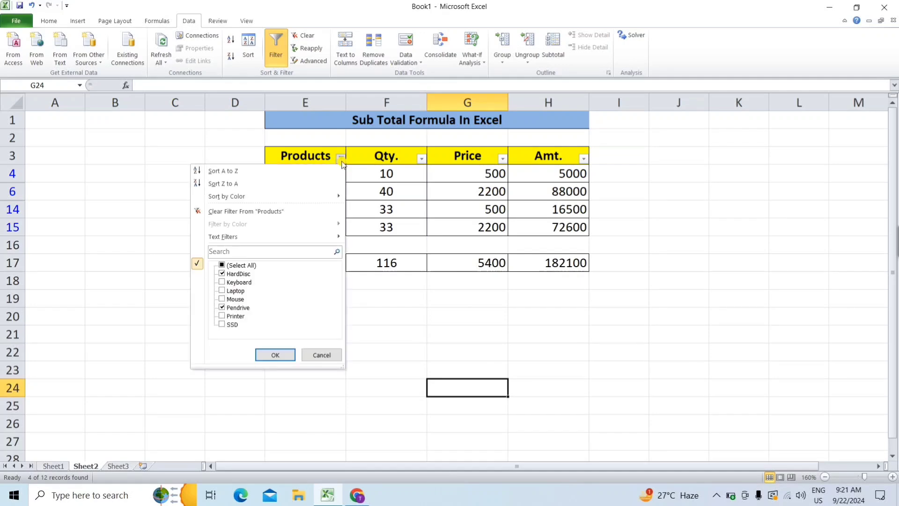
click(223, 265)
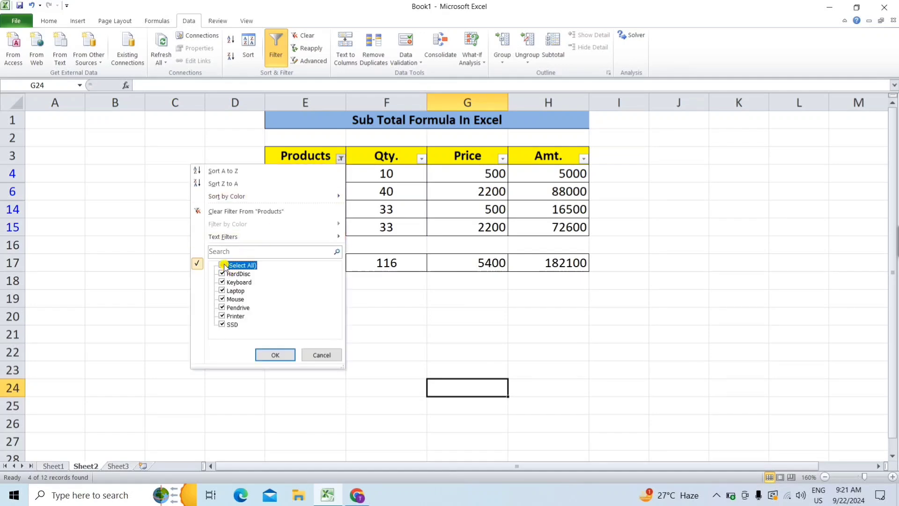
click(276, 354)
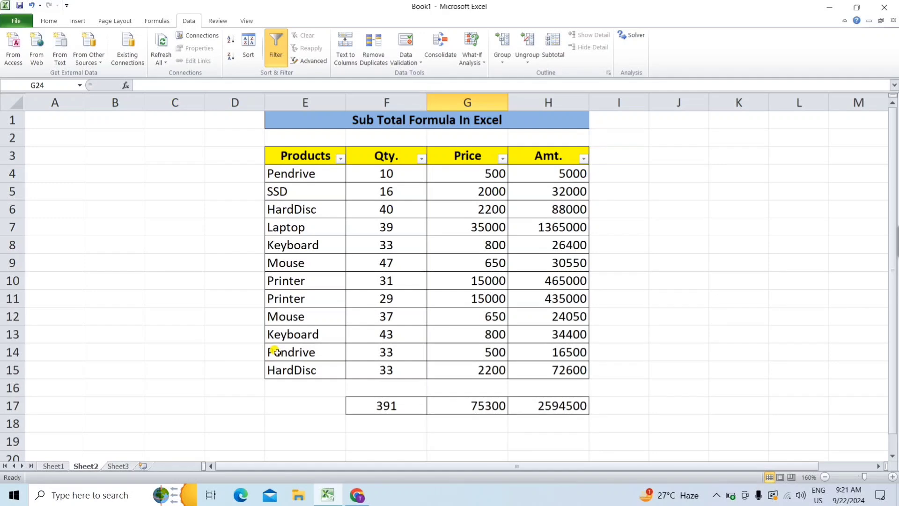